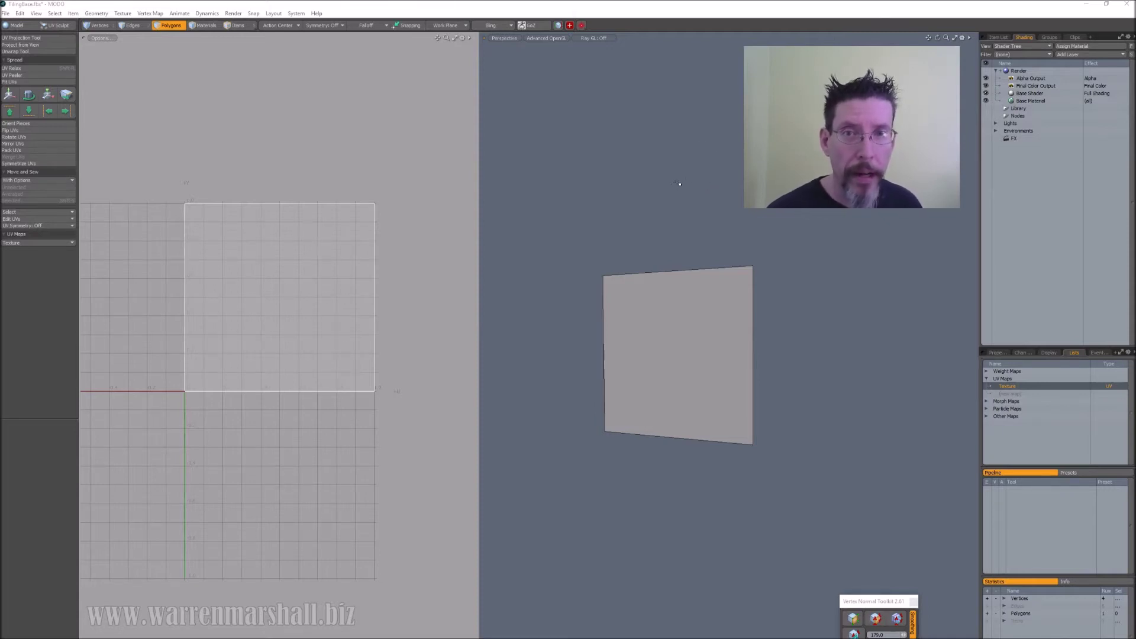
pyautogui.click(672, 307)
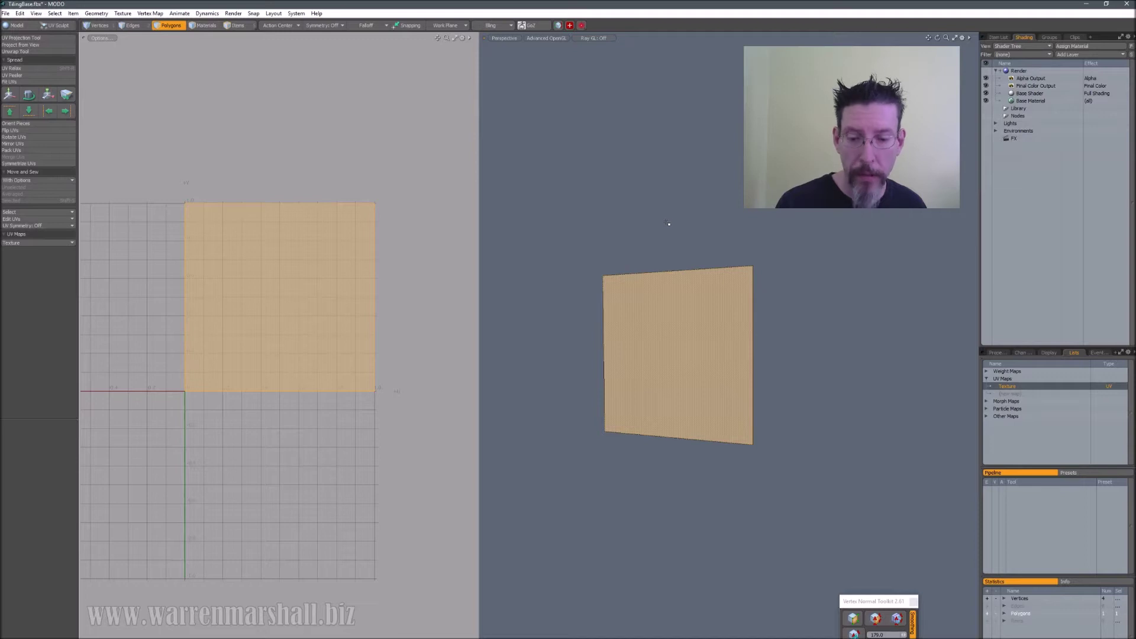
pyautogui.keyDown('alt'); pyautogui.moveTo(663, 219); pyautogui.dragTo(687, 202); pyautogui.keyUp('alt')
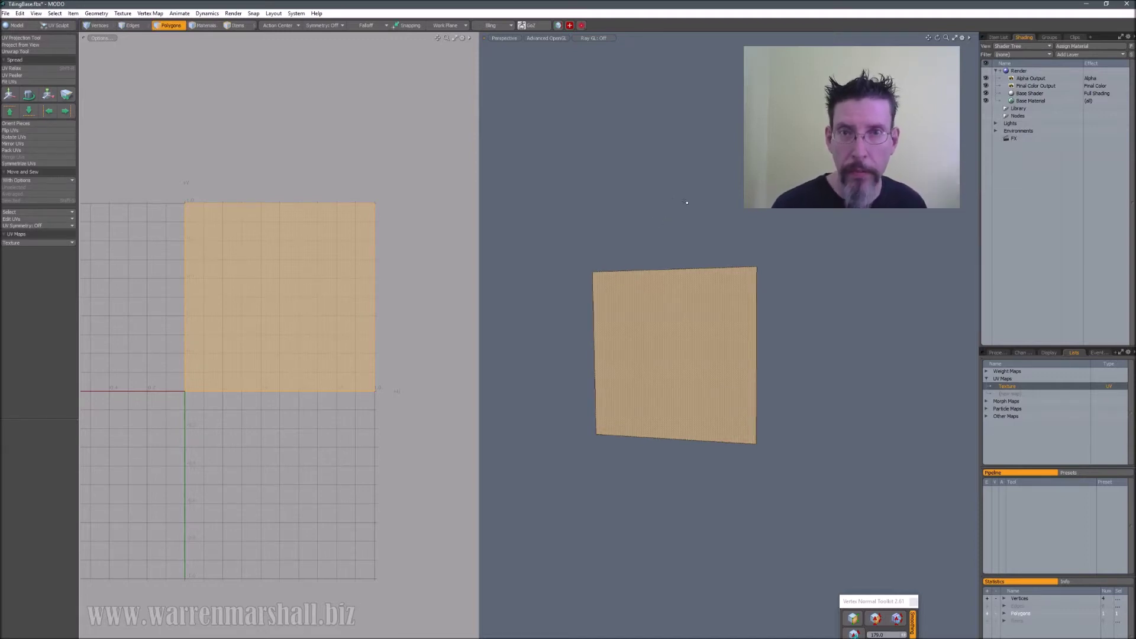
pyautogui.press('2')
pyautogui.click(663, 265)
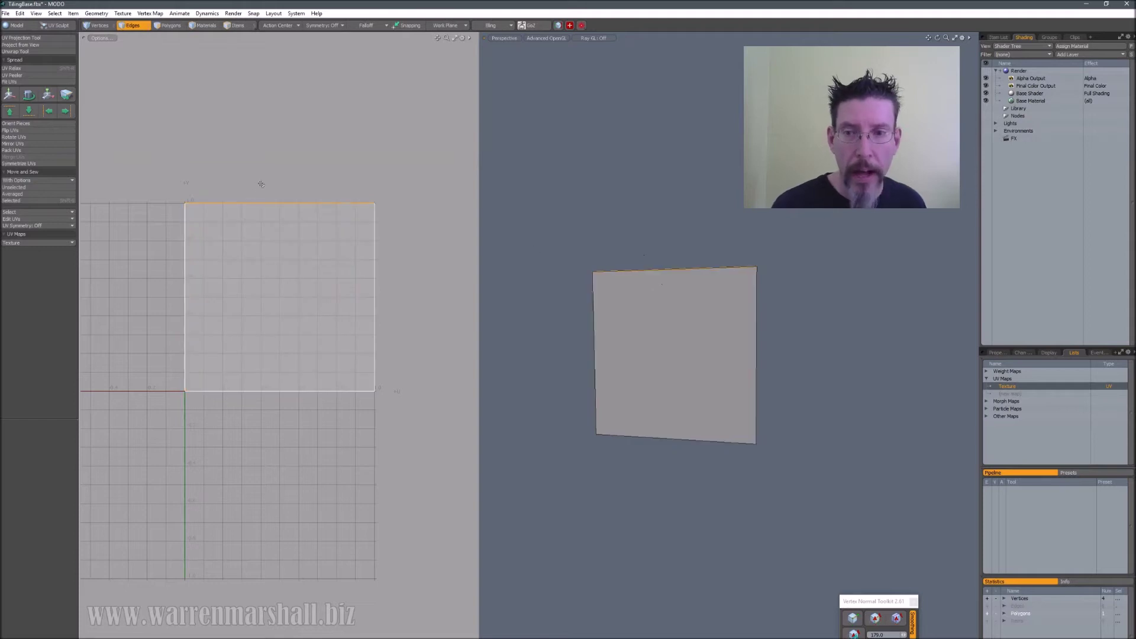
pyautogui.click(602, 310)
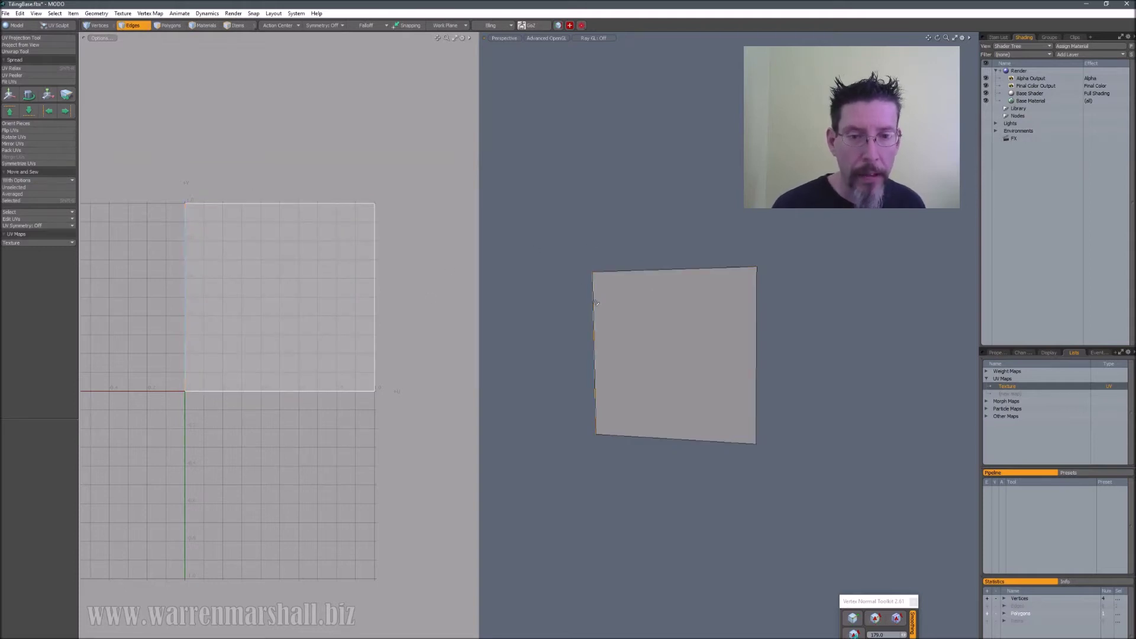
pyautogui.keyDown('alt'); pyautogui.moveTo(595, 320); pyautogui.dragTo(601, 306); pyautogui.keyUp('alt')
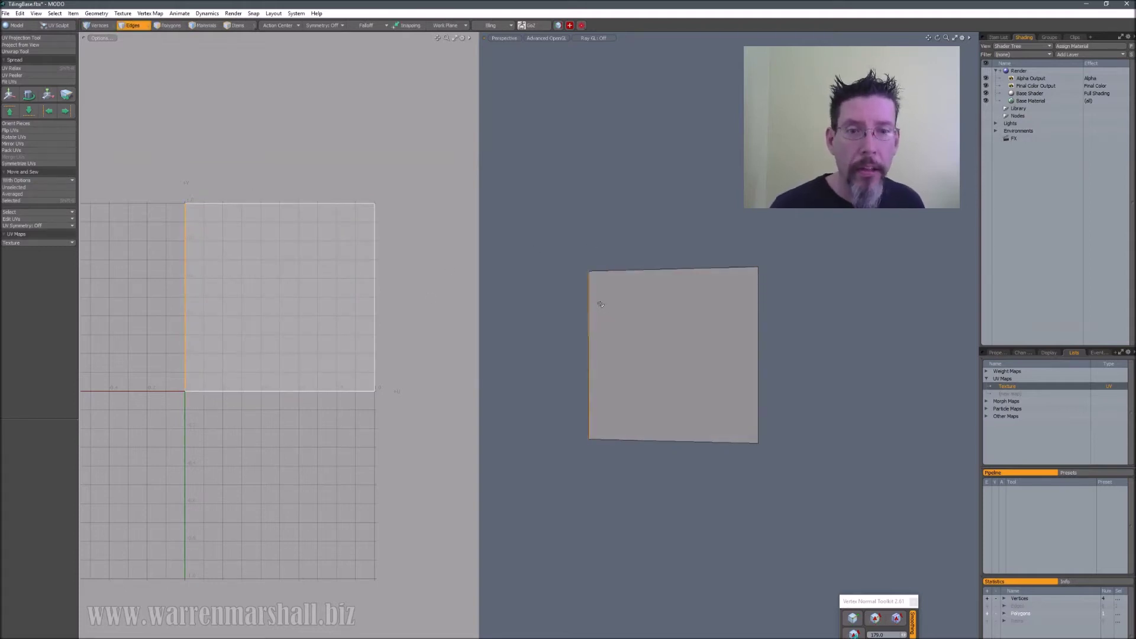
pyautogui.click(641, 212)
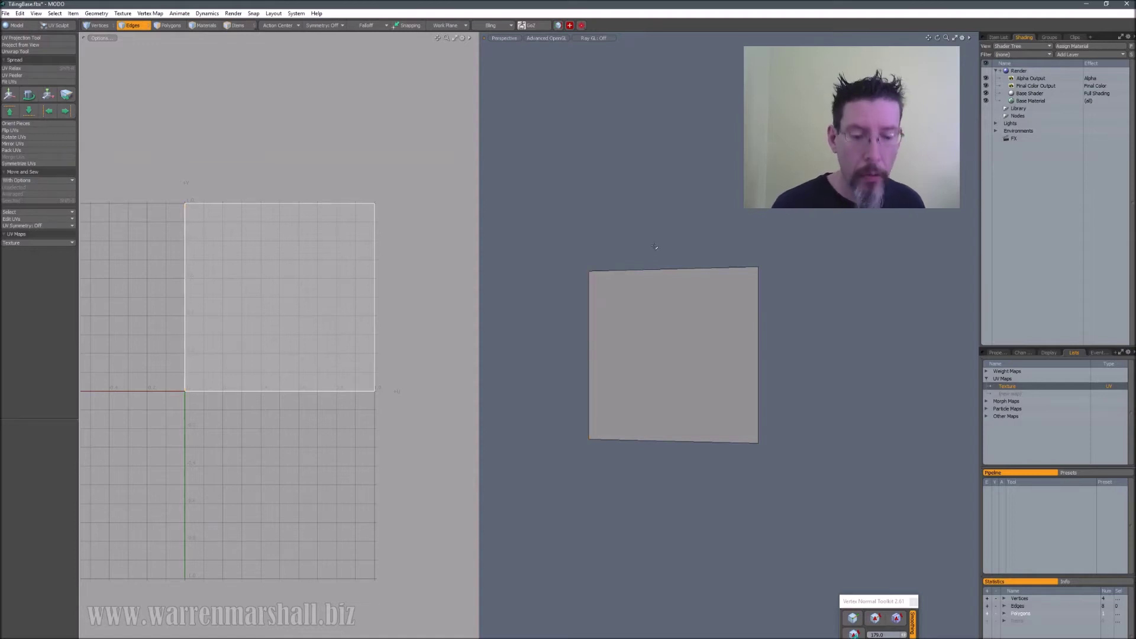
# Replicate the plane into a 3x3 quad grid and check the UVs on five tiles in Polygons mode.
pyautogui.press('t')
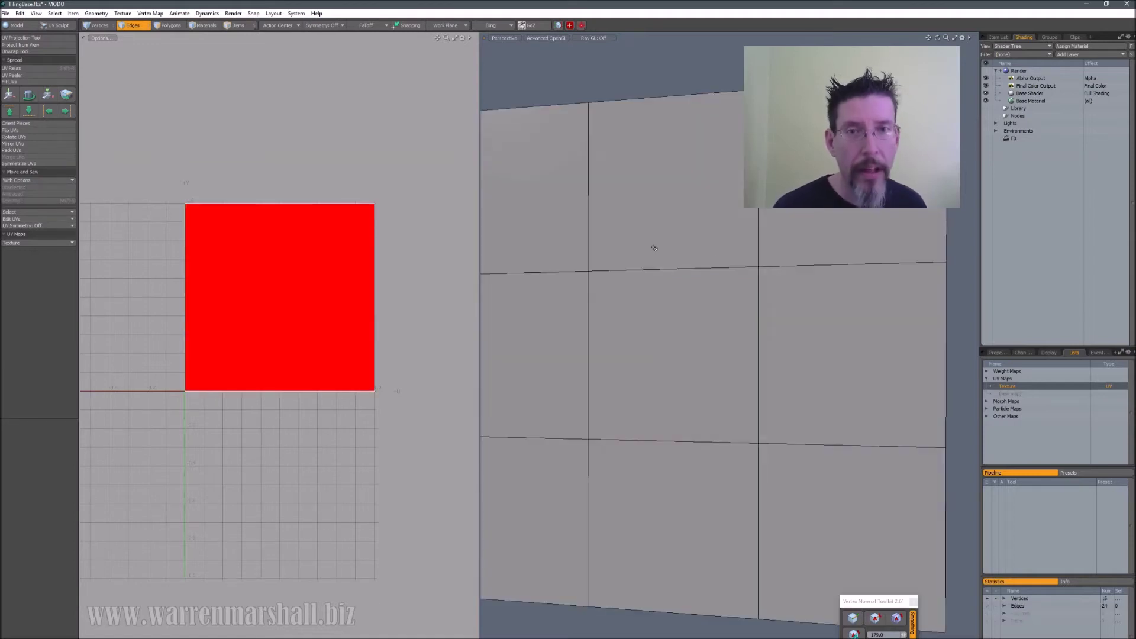
pyautogui.scroll(-3, 728, 265)
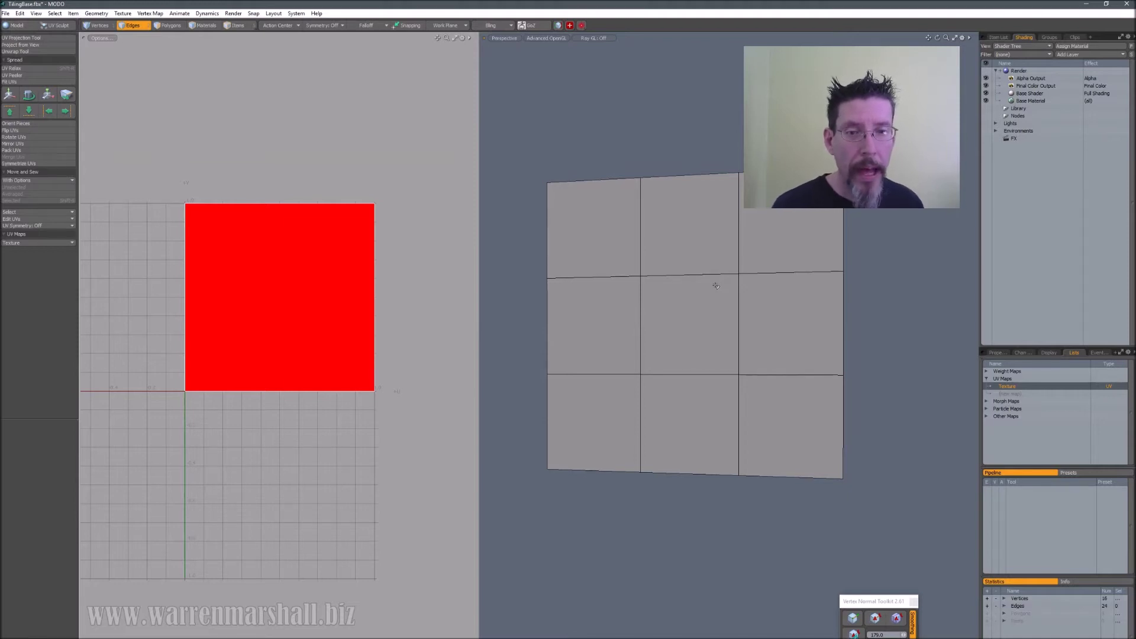
pyautogui.press('3')
pyautogui.click(619, 213)
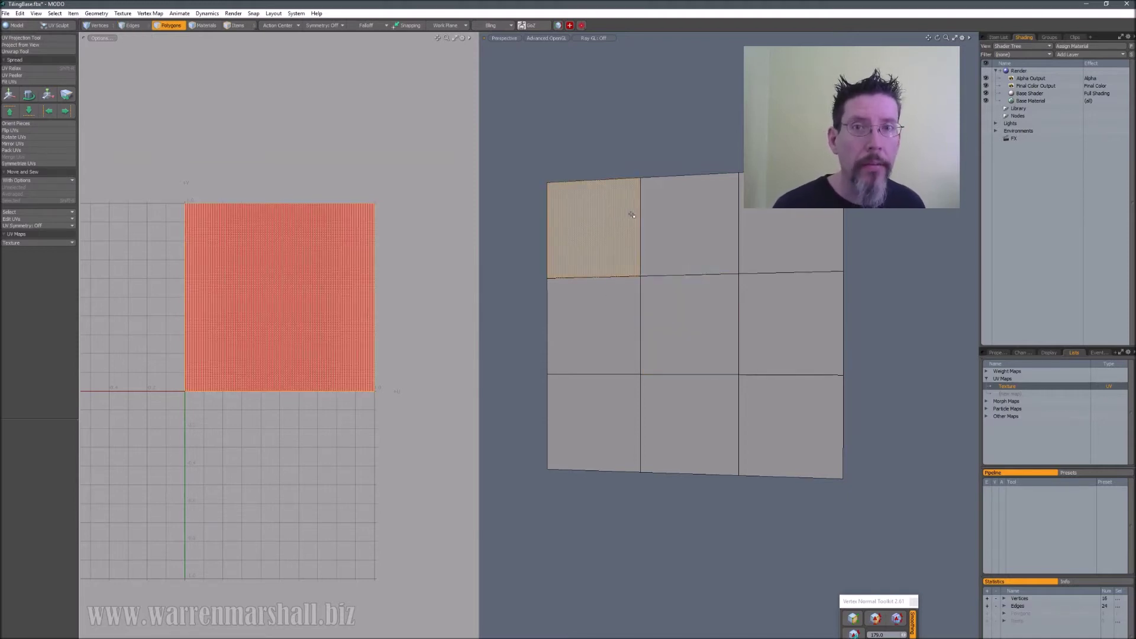
pyautogui.click(694, 214)
pyautogui.click(673, 338)
pyautogui.click(620, 389)
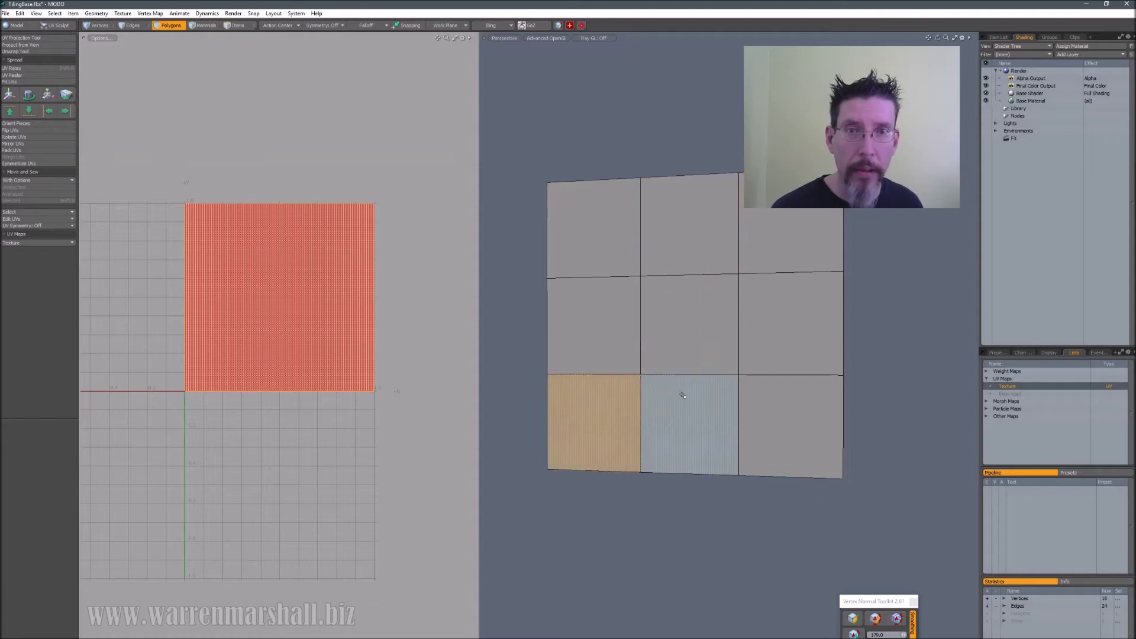
pyautogui.click(683, 382)
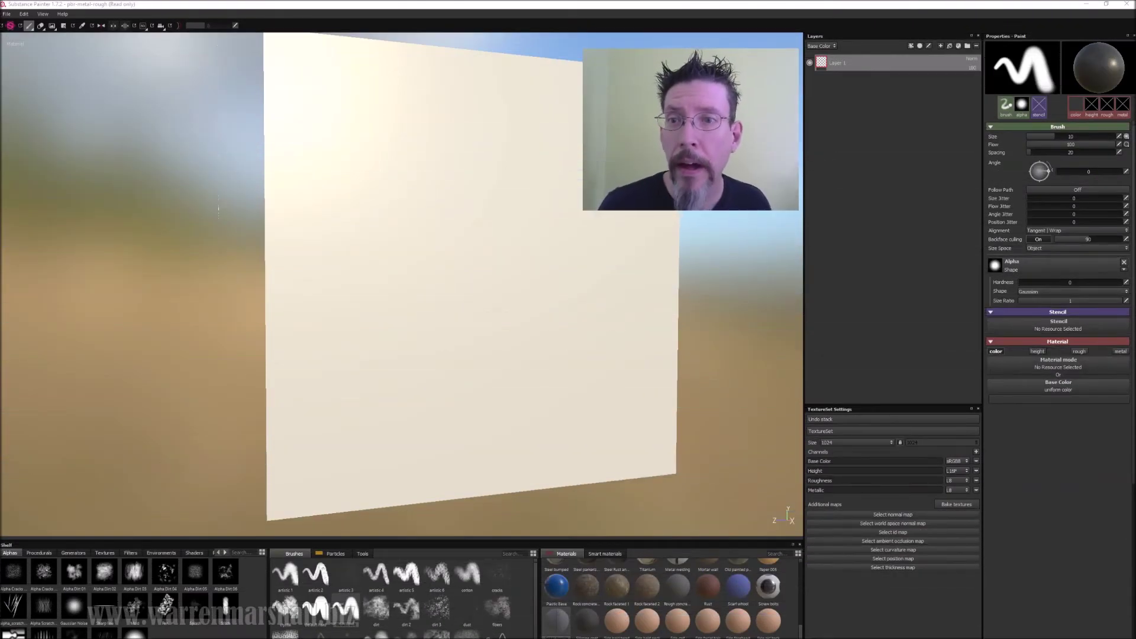
pyautogui.moveTo(499, 203)
pyautogui.keyDown('alt'); pyautogui.mouseDown()
pyautogui.moveTo(500, 337)
pyautogui.moveTo(515, 284)
pyautogui.moveTo(494, 282)
pyautogui.mouseUp(); pyautogui.keyUp('alt')
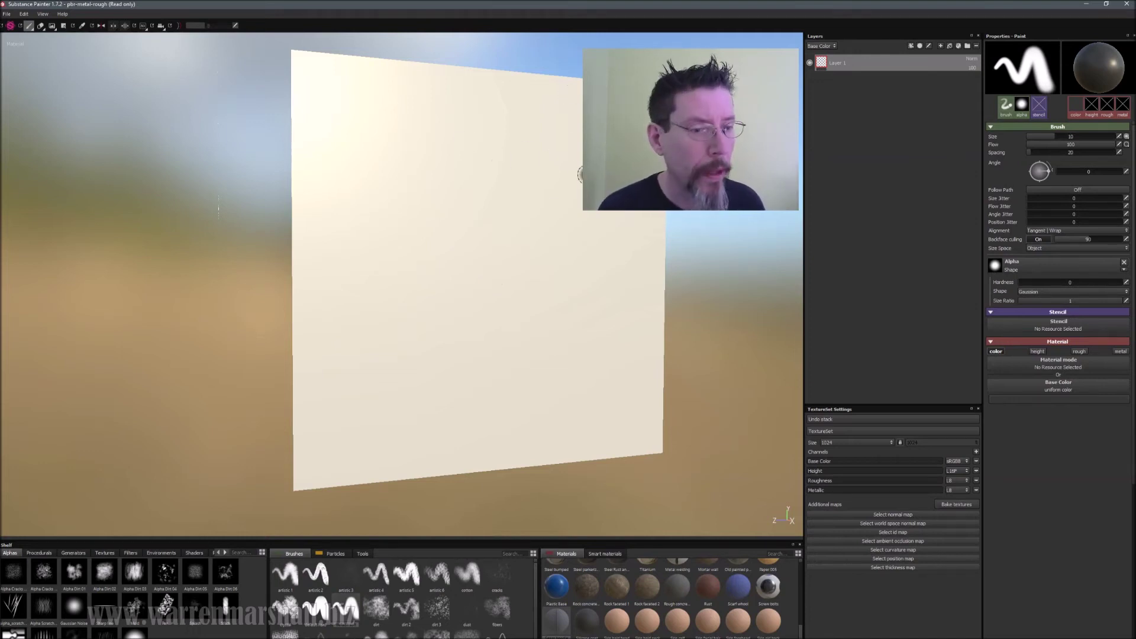
pyautogui.hotkey('ctrl', 'shift', 'v')
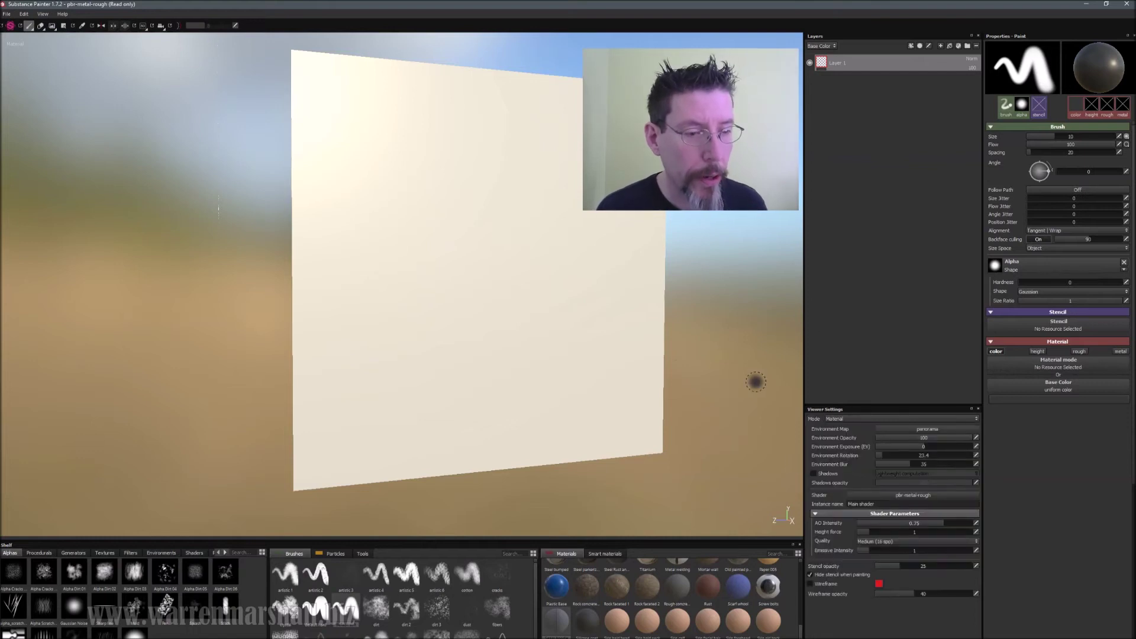
pyautogui.click(816, 585)
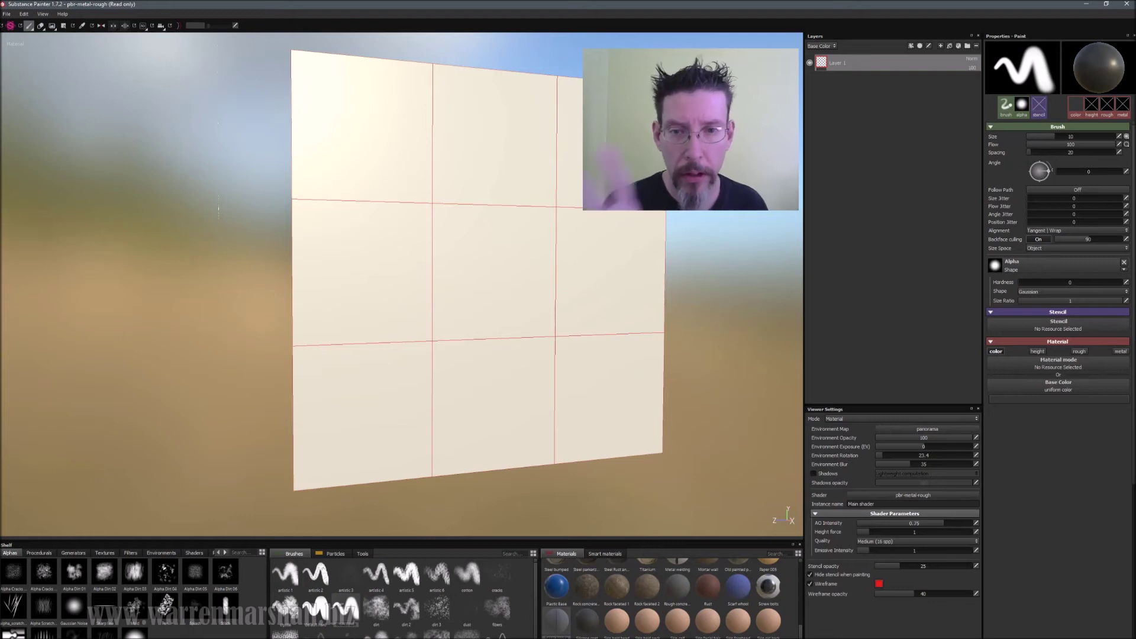
pyautogui.keyDown('alt'); pyautogui.moveTo(512, 251); pyautogui.dragTo(543, 246); pyautogui.keyUp('alt')
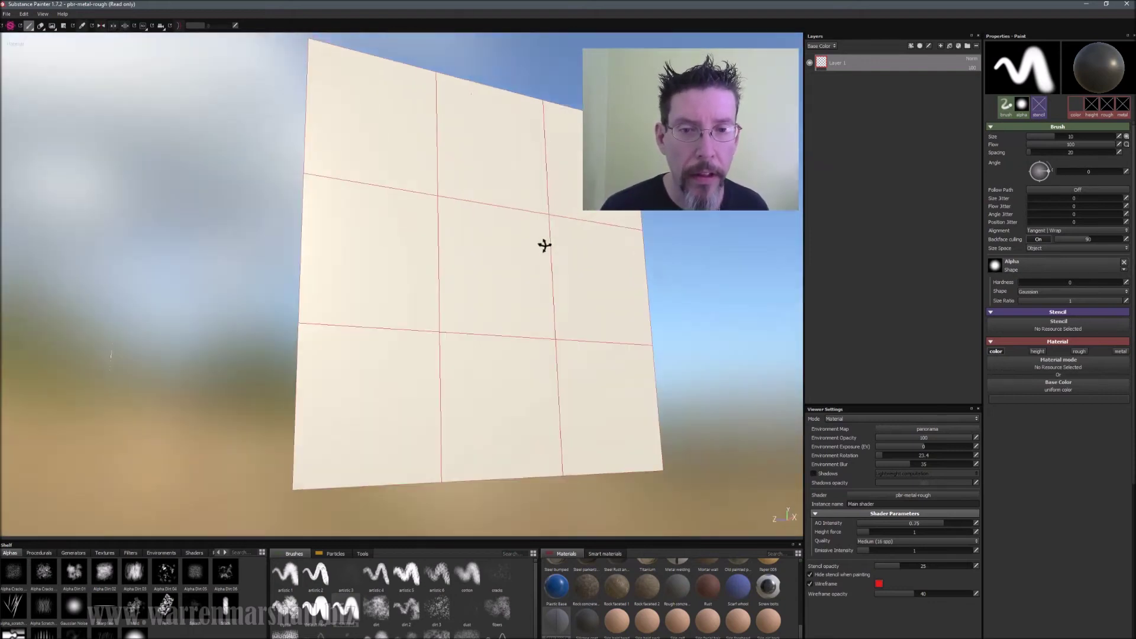
pyautogui.click(817, 584)
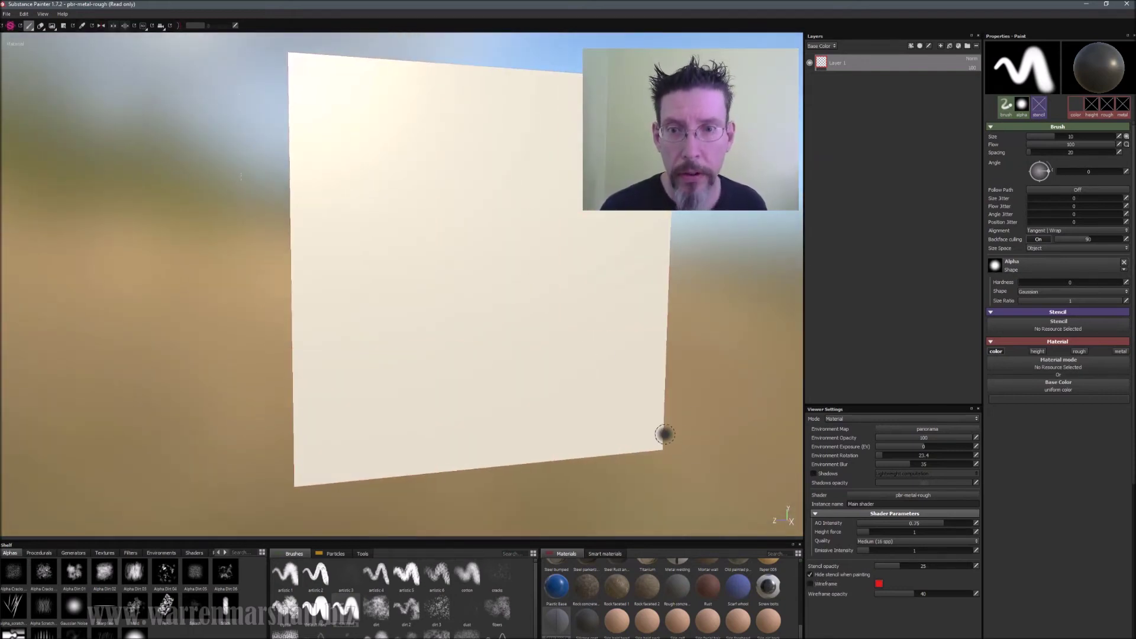
pyautogui.hotkey('ctrl', 'shift', 'v')
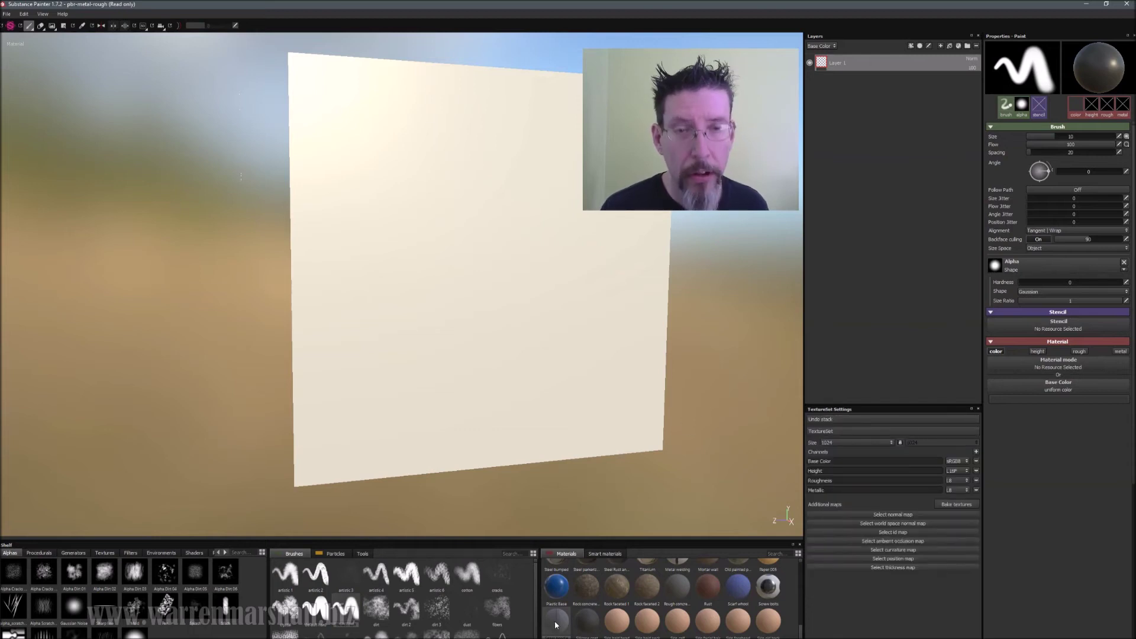
# Add a Seam hoodie fill layer and set its UV scale to 1 and UV offset to 0.5.
pyautogui.moveTo(415, 355); pyautogui.dragTo(865, 57)
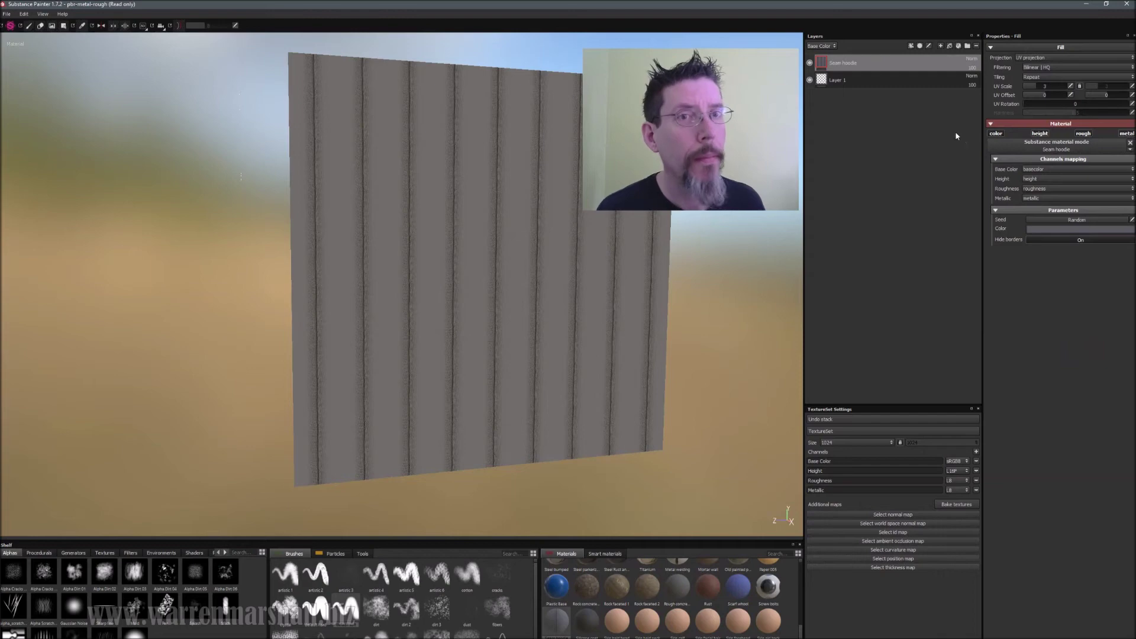
pyautogui.click(1065, 87)
pyautogui.write('1')
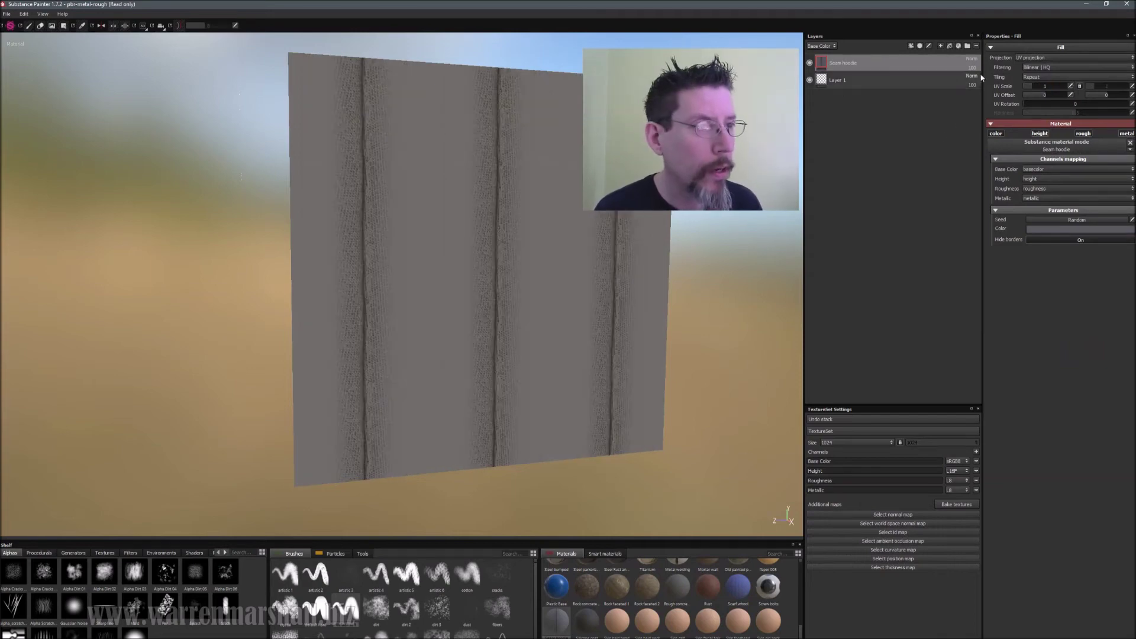
pyautogui.press('Tab')
pyautogui.write('0.5')
pyautogui.press('Return')
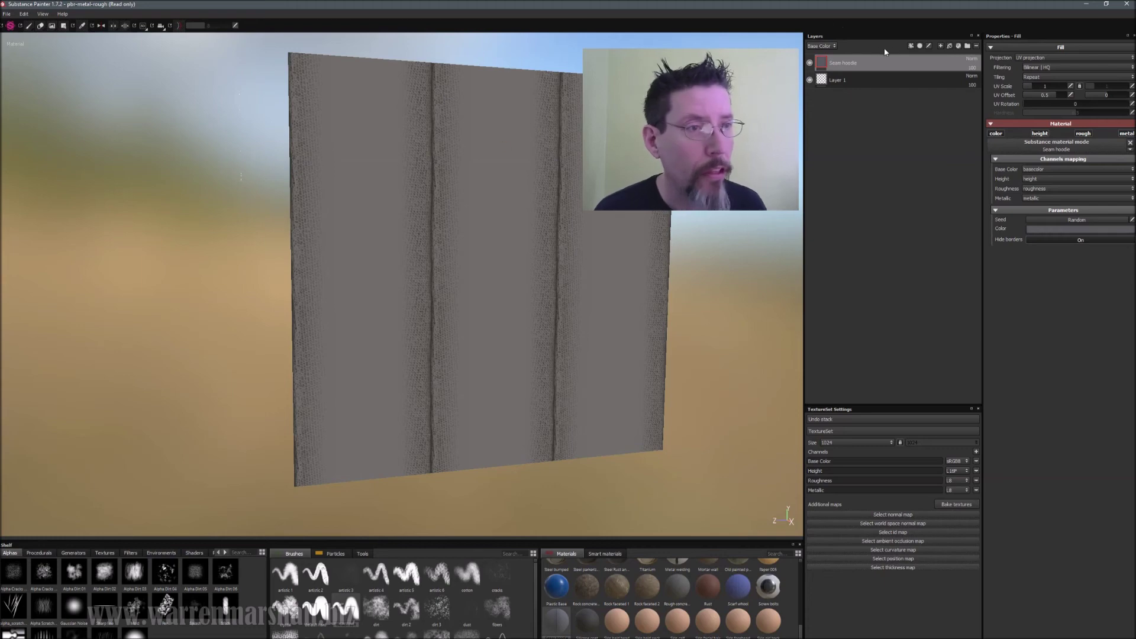
# On a new paint layer, use the dirt brush for three smudges and a vertical streak along the seams.
pyautogui.click(942, 46)
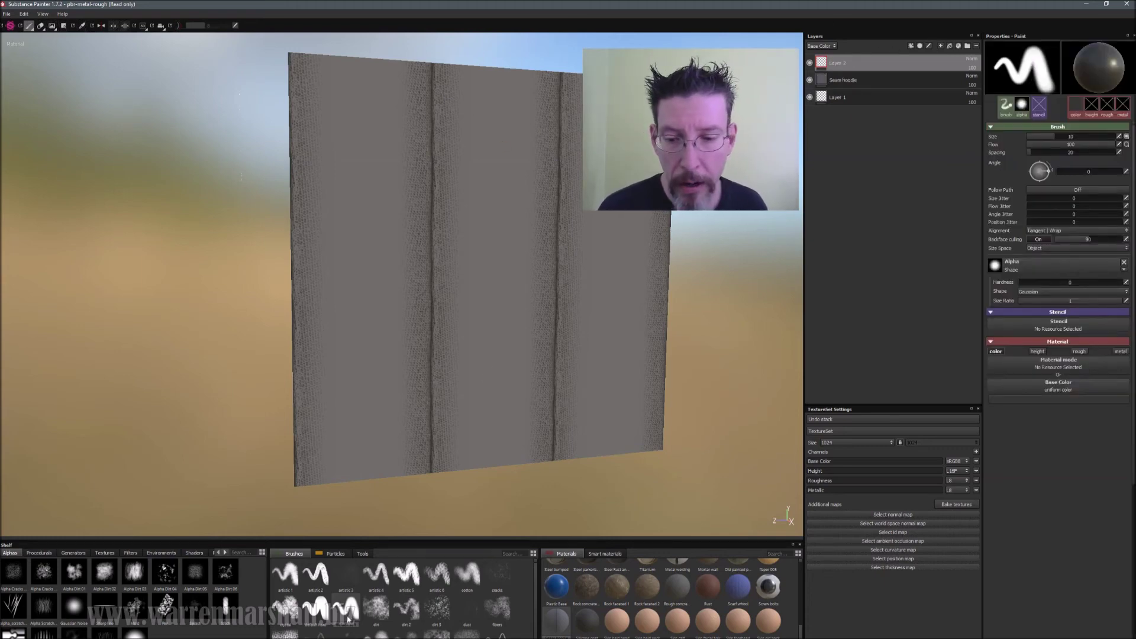
pyautogui.click(376, 608)
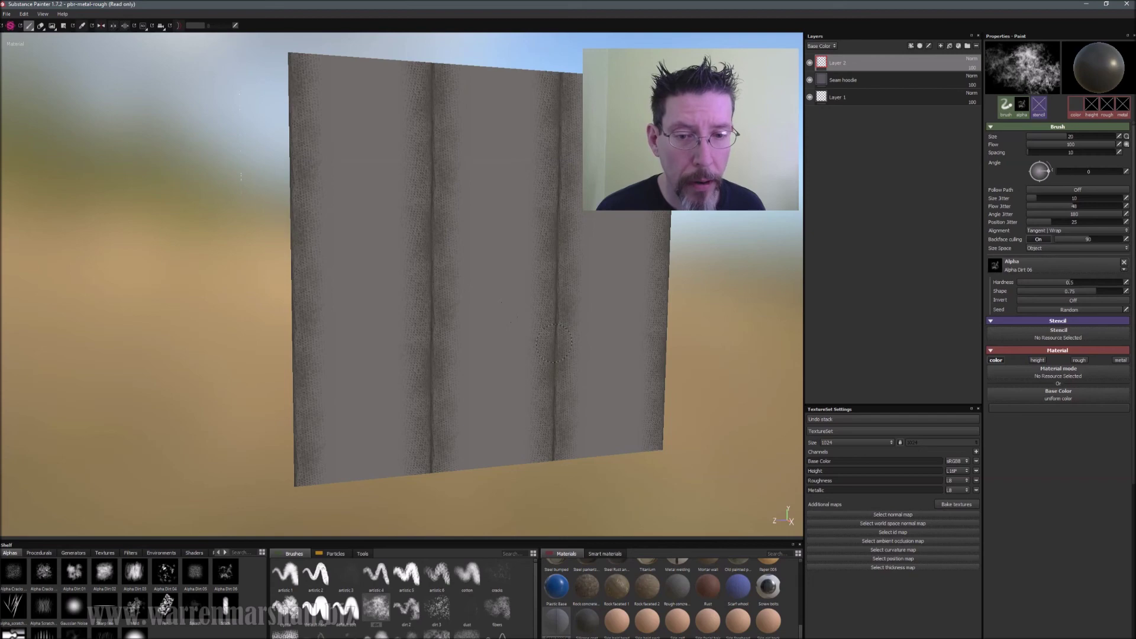
pyautogui.click(652, 434)
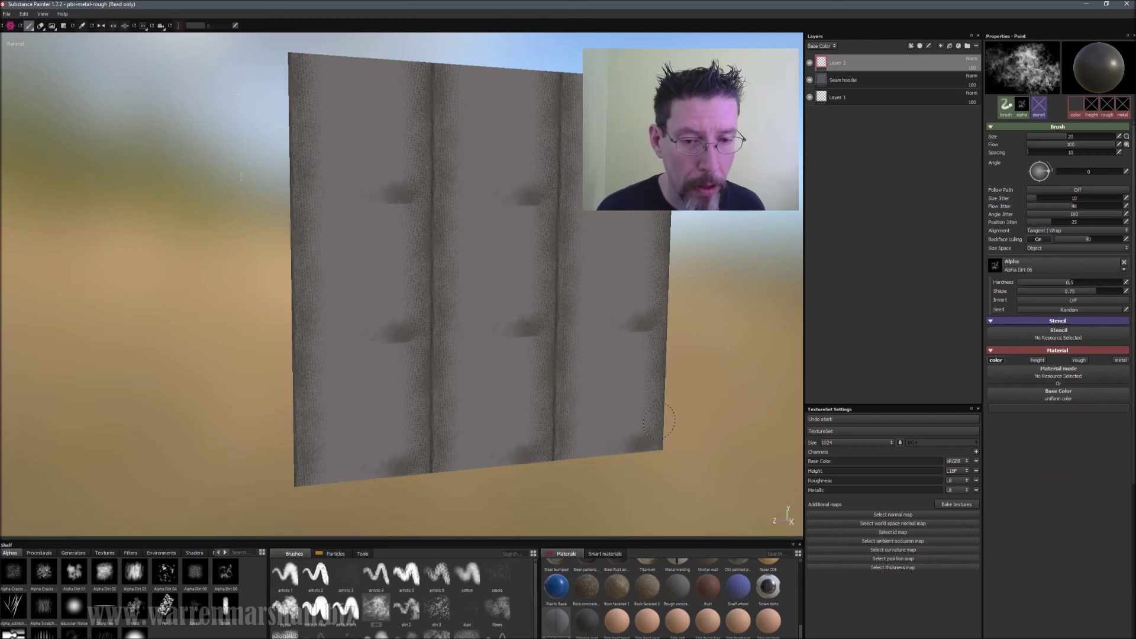
pyautogui.click(528, 351)
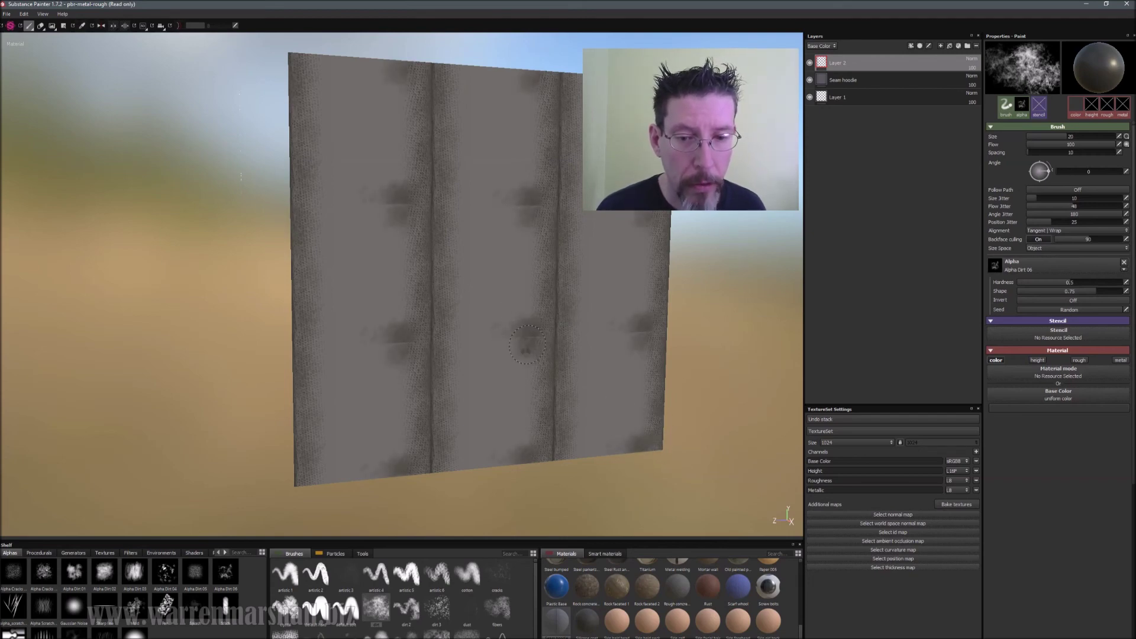
pyautogui.click(511, 201)
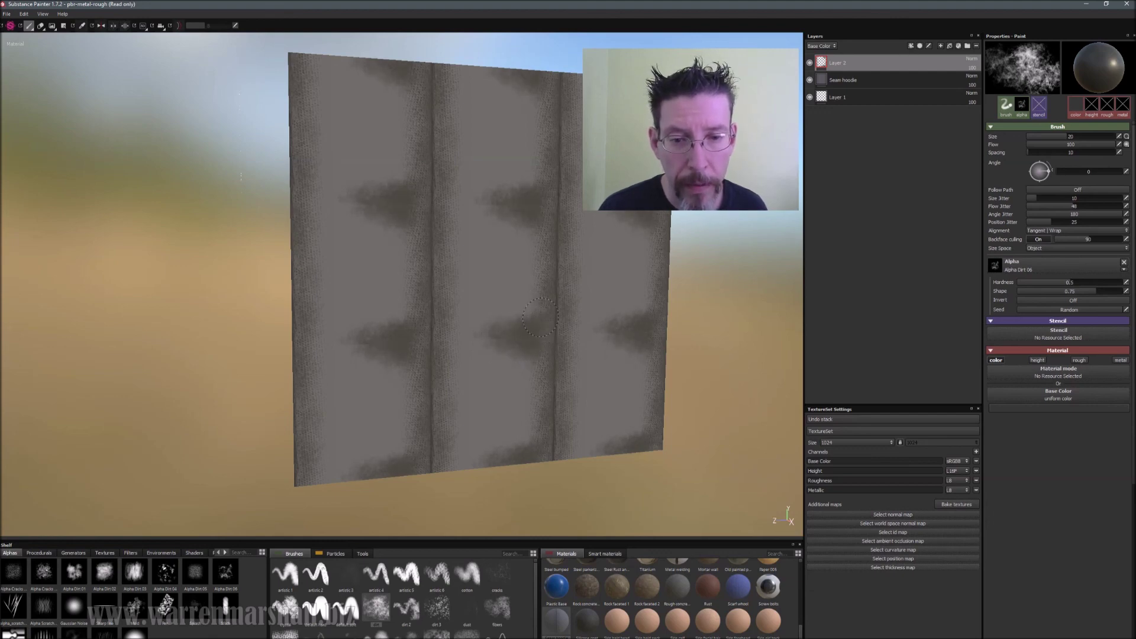
pyautogui.moveTo(554, 308); pyautogui.dragTo(564, 221)
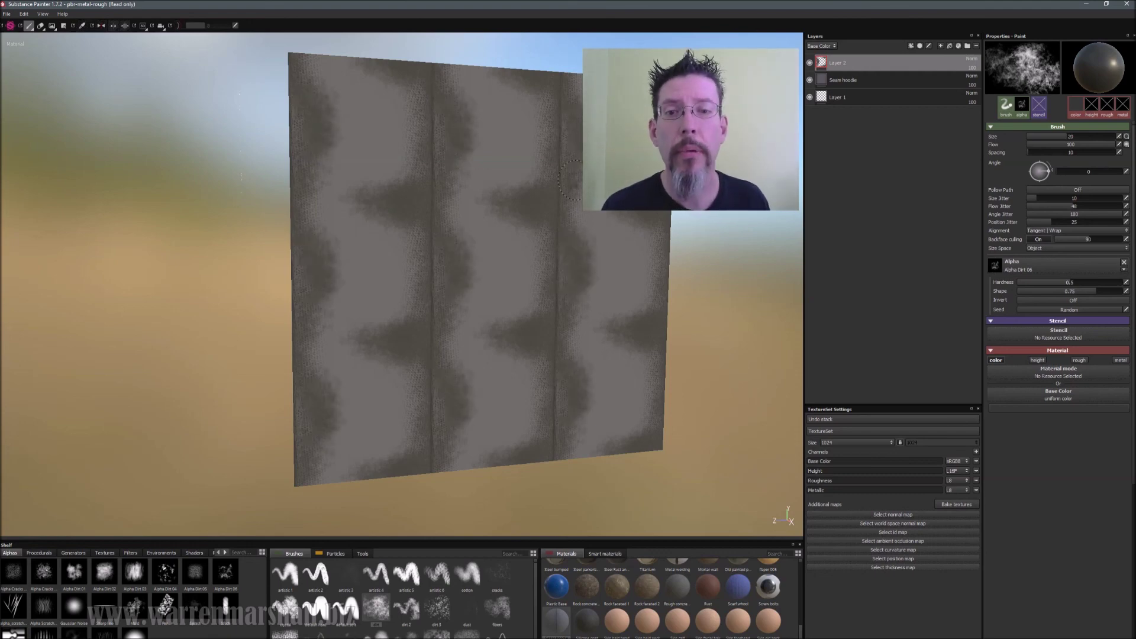